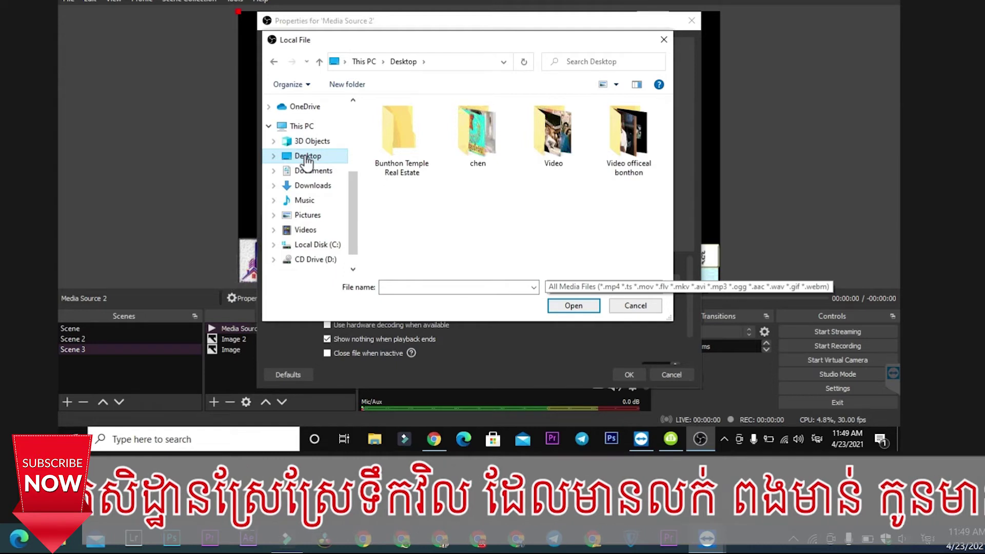
Step: Load the third video in the Desktop Video folder as Media Source 2's local file and accept its properties
{"action": "double_click", "coordinate": [555, 142]}
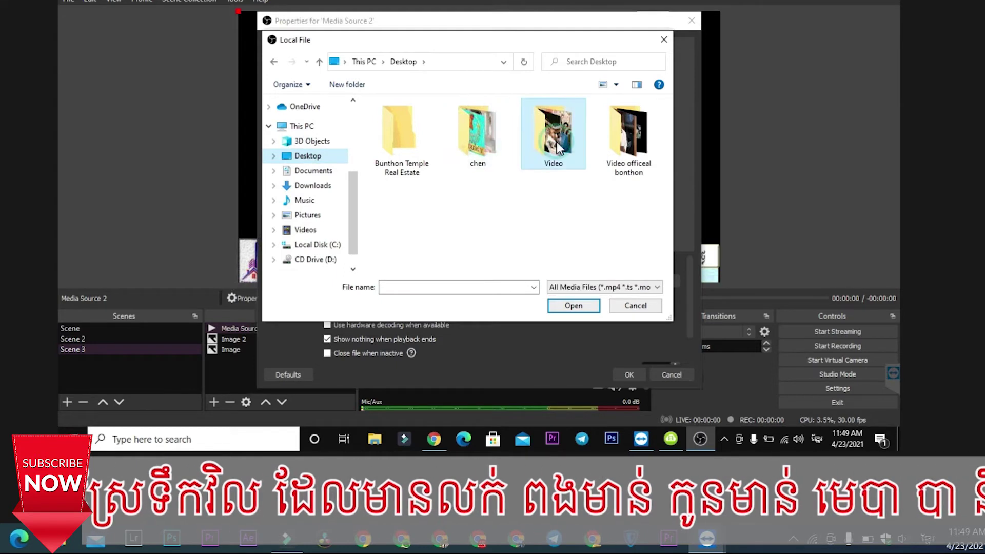
{"action": "left_click", "coordinate": [555, 142]}
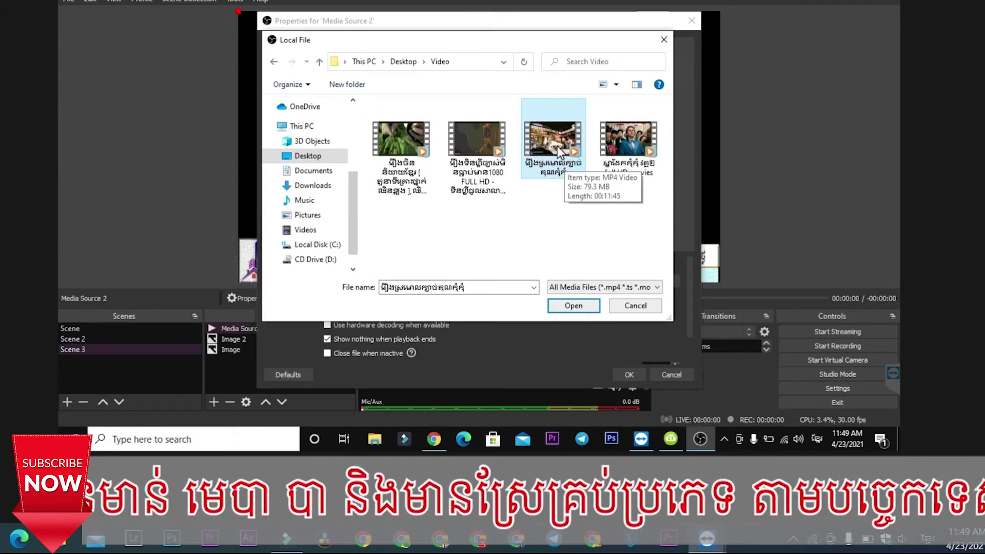
{"action": "left_click", "coordinate": [573, 306]}
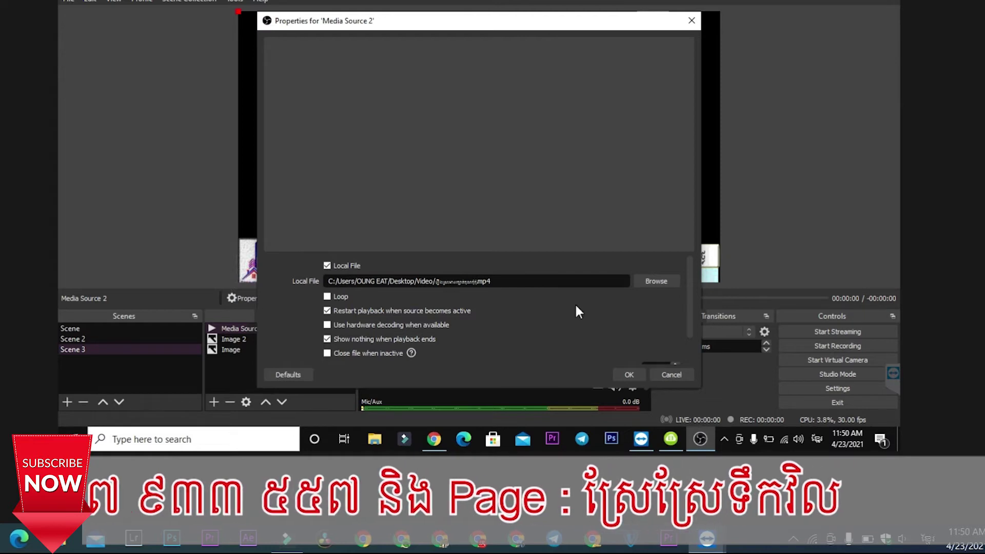
{"action": "left_click", "coordinate": [628, 374]}
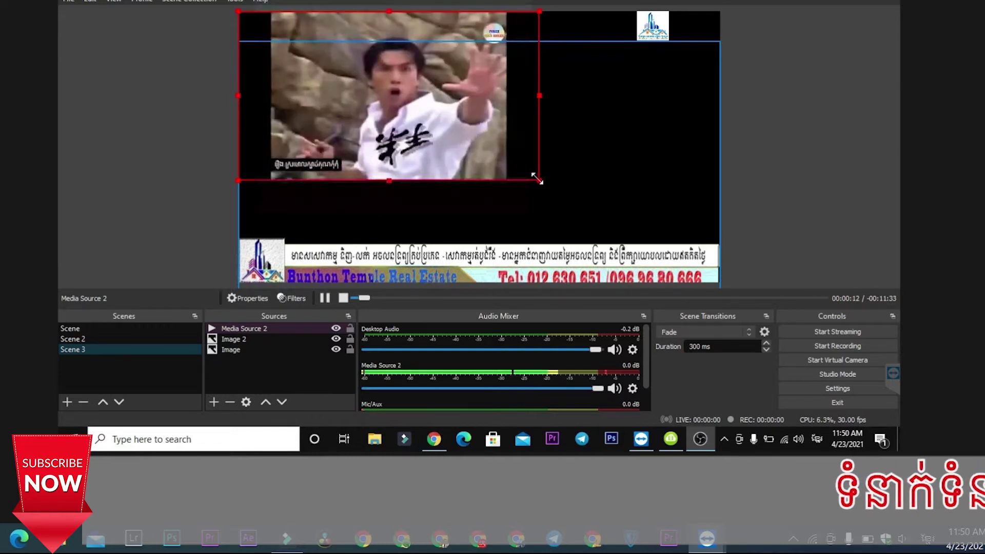
Step: Enlarge Media Source 2 to nearly fill the canvas and centre it horizontally against the canvas's upper edge
{"action": "left_click_drag", "start_coordinate": [572, 185], "coordinate": [696, 244]}
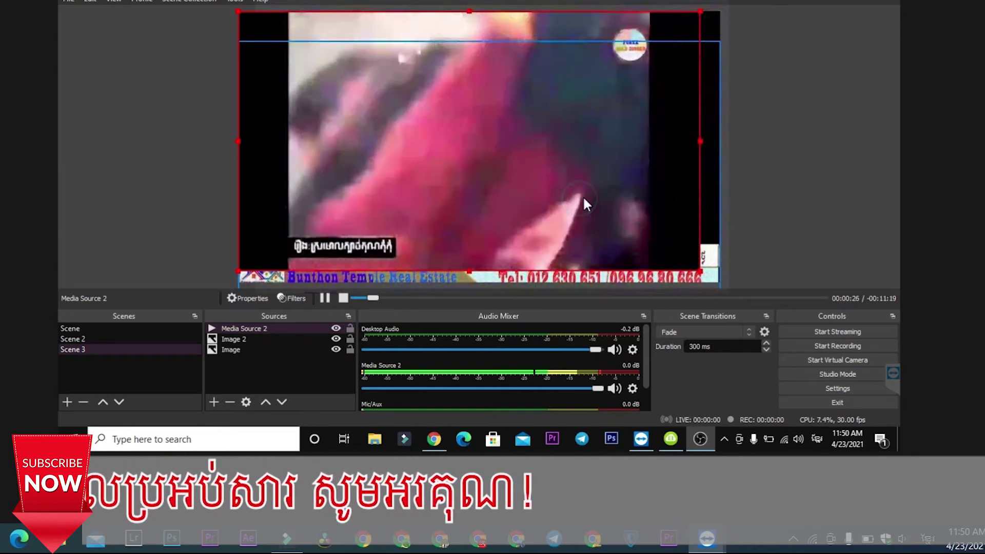
{"action": "left_click_drag", "start_coordinate": [595, 198], "coordinate": [652, 196]}
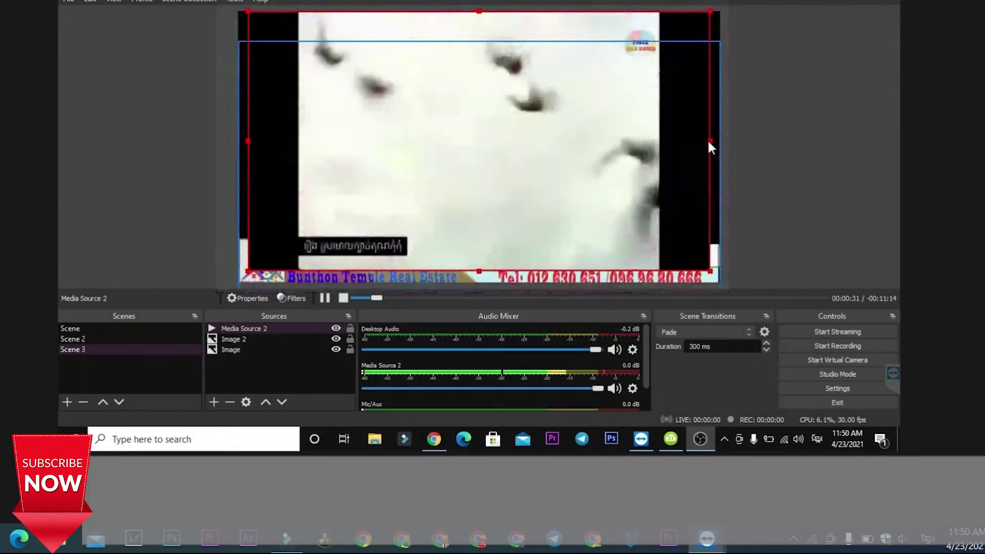
{"action": "left_click_drag", "start_coordinate": [709, 142], "coordinate": [651, 161]}
{"action": "left_click_drag", "start_coordinate": [586, 169], "coordinate": [602, 172]}
{"action": "left_click", "coordinate": [472, 237]}
{"action": "left_click_drag", "start_coordinate": [472, 237], "coordinate": [472, 275]}
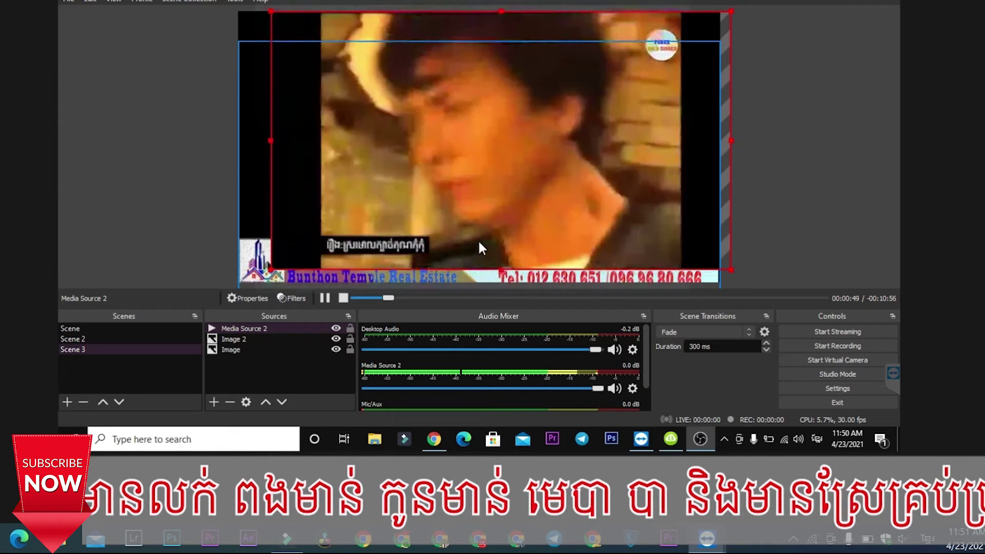
{"action": "left_click", "coordinate": [478, 237]}
{"action": "mouse_move", "coordinate": [478, 237]}
{"action": "left_mouse_down"}
{"action": "mouse_move", "coordinate": [447, 242]}
{"action": "mouse_move", "coordinate": [454, 227]}
{"action": "mouse_move", "coordinate": [462, 231]}
{"action": "left_mouse_up"}
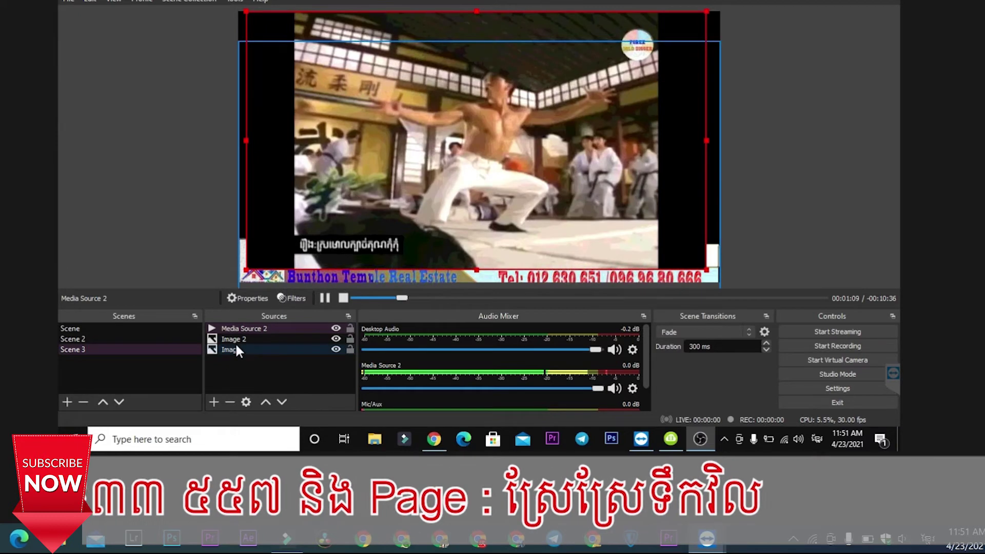
Step: Reorder the sources so that Image comes first, Image 2 second and Media Source 2 last
{"action": "left_click", "coordinate": [241, 350]}
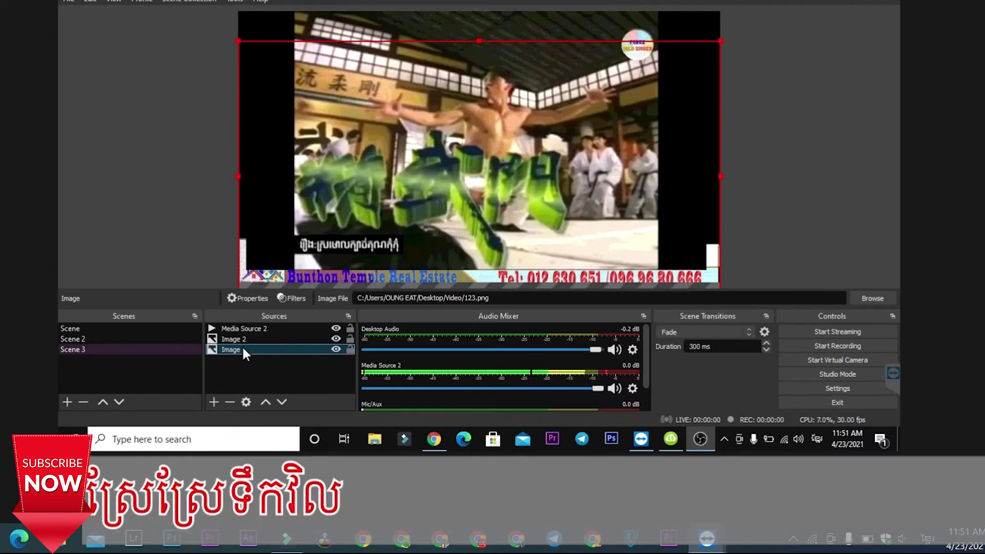
{"action": "left_click_drag", "start_coordinate": [242, 325], "coordinate": [243, 325]}
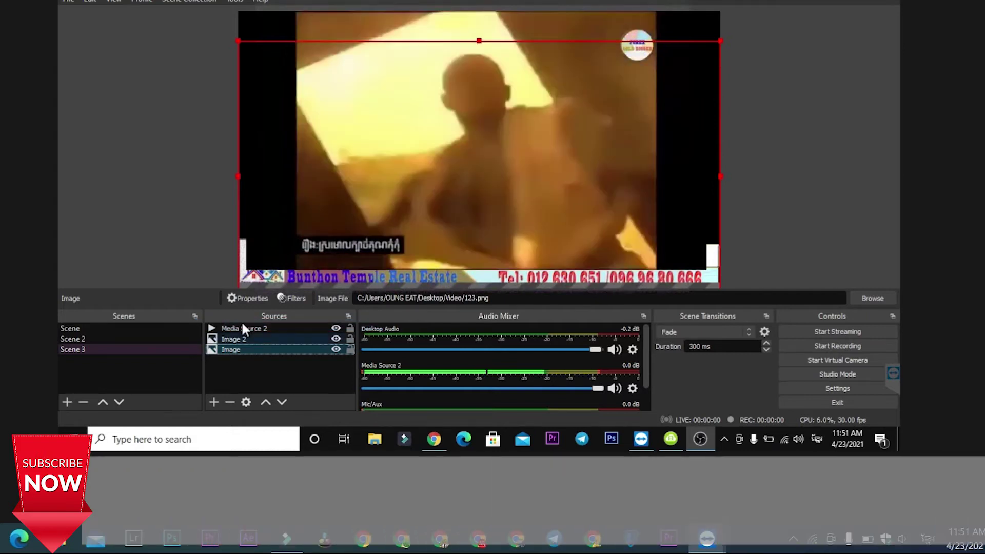
{"action": "left_click_drag", "start_coordinate": [233, 345], "coordinate": [235, 324]}
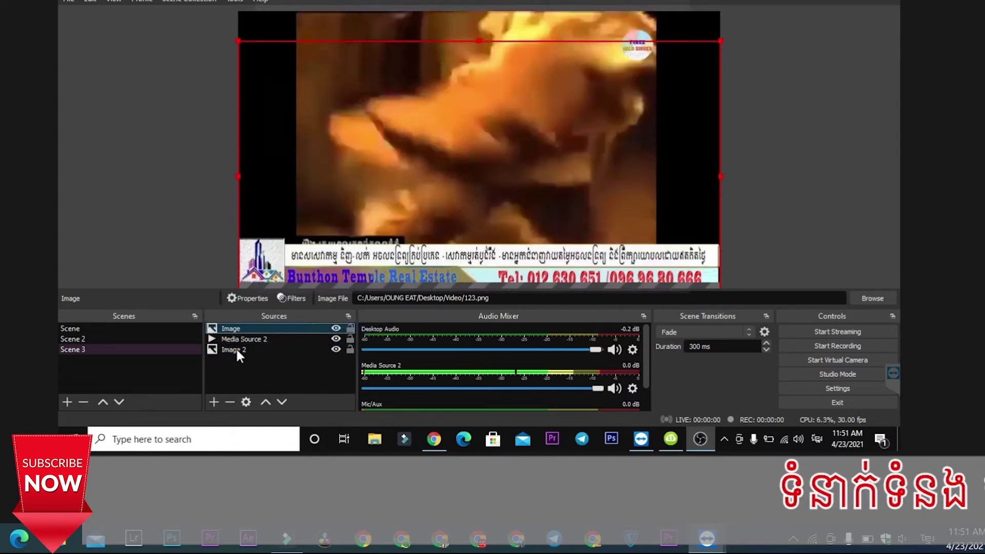
{"action": "left_click", "coordinate": [236, 348]}
{"action": "left_click_drag", "start_coordinate": [236, 348], "coordinate": [236, 331]}
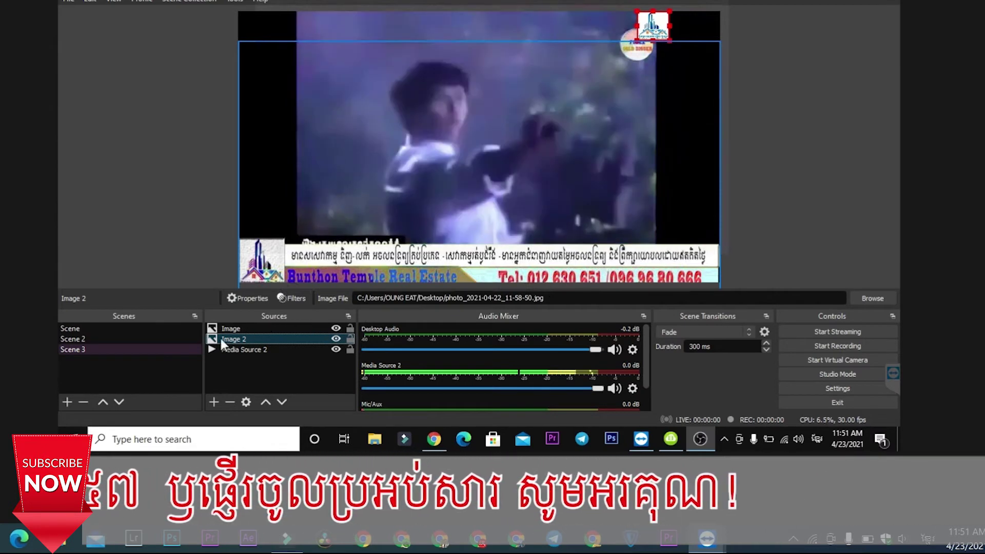
Step: Move the Image banner up slightly so its full strip fits within the canvas, fine-tuning its vertical position
{"action": "left_click", "coordinate": [229, 327]}
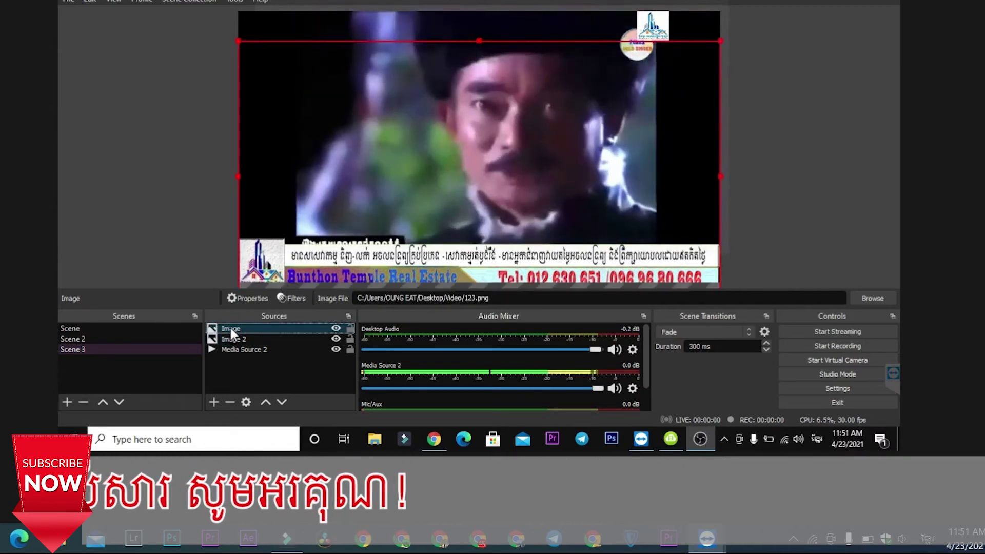
{"action": "left_click_drag", "start_coordinate": [440, 98], "coordinate": [440, 87]}
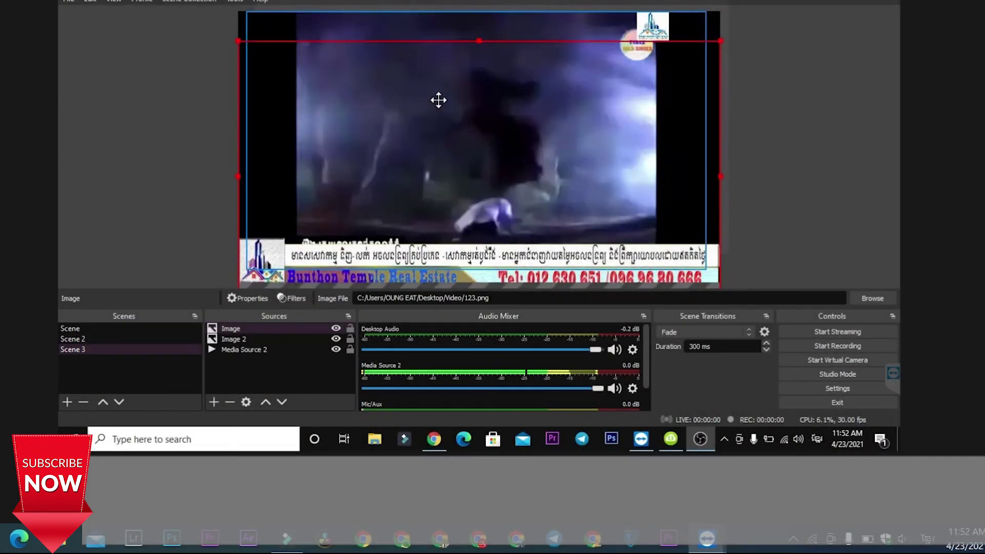
{"action": "left_click_drag", "start_coordinate": [439, 98], "coordinate": [438, 94]}
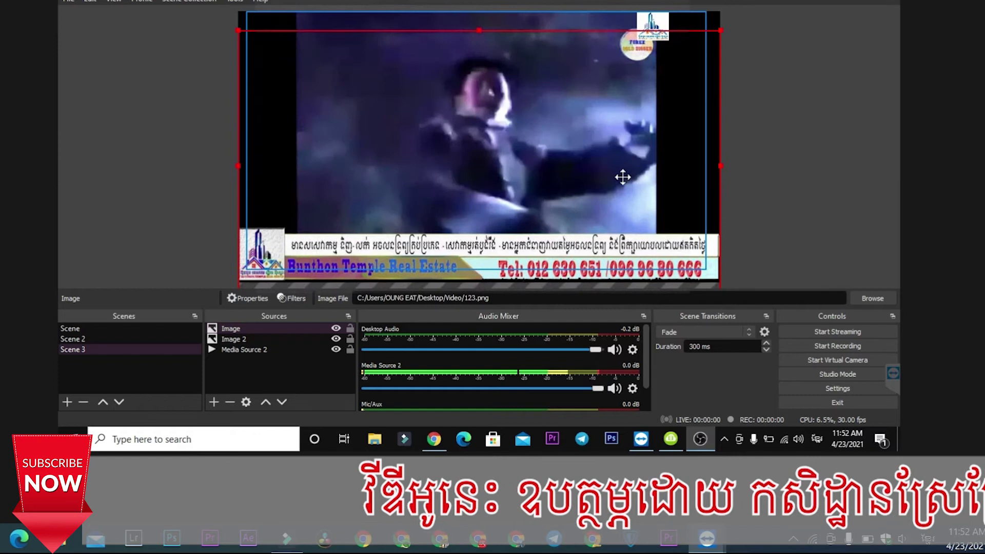
{"action": "key", "text": "Down"}
{"action": "key", "text": "Down"}
{"action": "key", "text": "Down"}
{"action": "key", "text": "Down"}
{"action": "key", "text": "Down"}
{"action": "key", "text": "Down"}
{"action": "key", "text": "Down"}
{"action": "key", "text": "Down"}
{"action": "key", "text": "Down"}
{"action": "key", "text": "Down"}
{"action": "key", "text": "Down"}
{"action": "key", "text": "Down"}
{"action": "key", "text": "Down"}
{"action": "key", "text": "Down"}
{"action": "key", "text": "Down"}
{"action": "key", "text": "Down"}
{"action": "key", "text": "Down"}
{"action": "key", "text": "Down"}
{"action": "key", "text": "Down"}
{"action": "key", "text": "Down"}
{"action": "key", "text": "Up"}
{"action": "key", "text": "Up"}
{"action": "key", "text": "Up"}
{"action": "key", "text": "Up"}
{"action": "key", "text": "Up"}
{"action": "key", "text": "Up"}
{"action": "key", "text": "Up"}
{"action": "key", "text": "Up"}
{"action": "key", "text": "Up"}
{"action": "key", "text": "Up"}
{"action": "key", "text": "Up"}
{"action": "key", "text": "Up"}
{"action": "key", "text": "Up"}
{"action": "key", "text": "Up"}
{"action": "key", "text": "Up"}
{"action": "key", "text": "Up"}
{"action": "key", "text": "Up"}
{"action": "key", "text": "Up"}
{"action": "key", "text": "Up"}
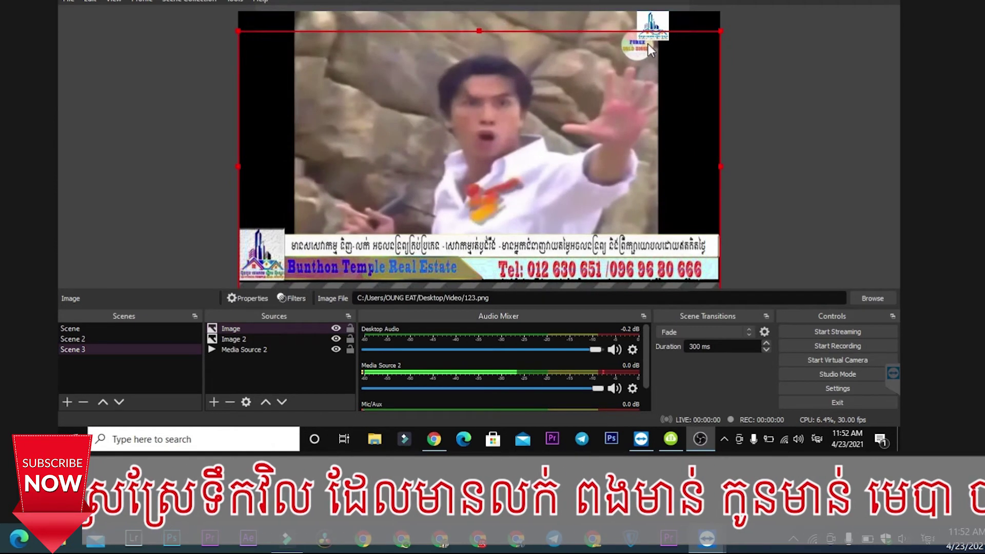
Step: Move the Image 2 logo over the round channel watermark in the video's upper corner
{"action": "left_click", "coordinate": [241, 338]}
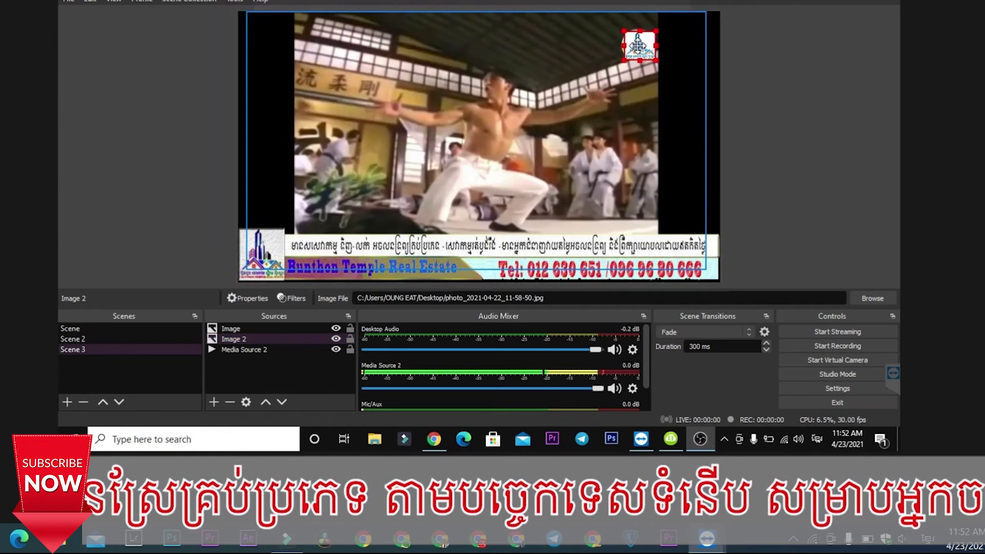
{"action": "left_click_drag", "start_coordinate": [637, 48], "coordinate": [634, 46]}
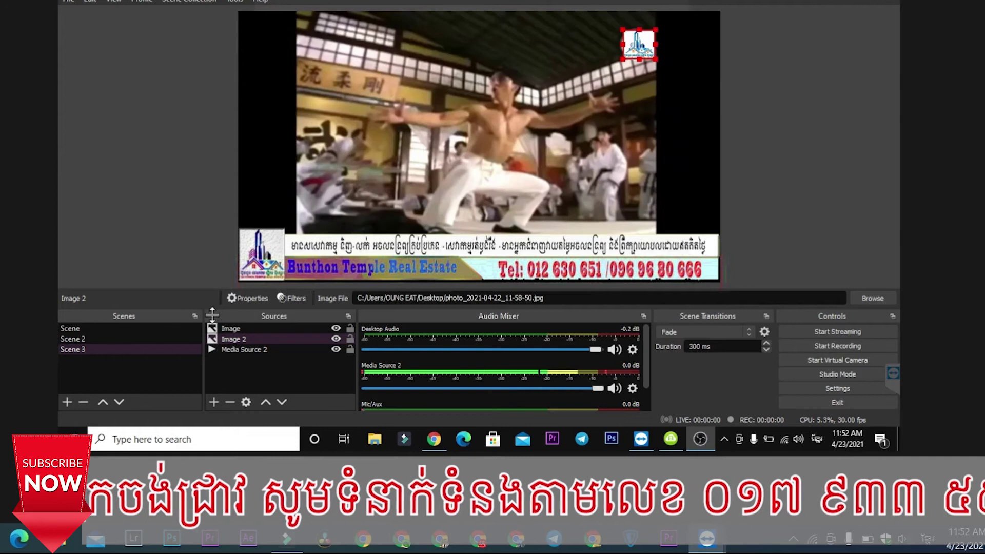
Step: Stop Media Source 2, restart its playback from the beginning and pause it
{"action": "left_click", "coordinate": [257, 349]}
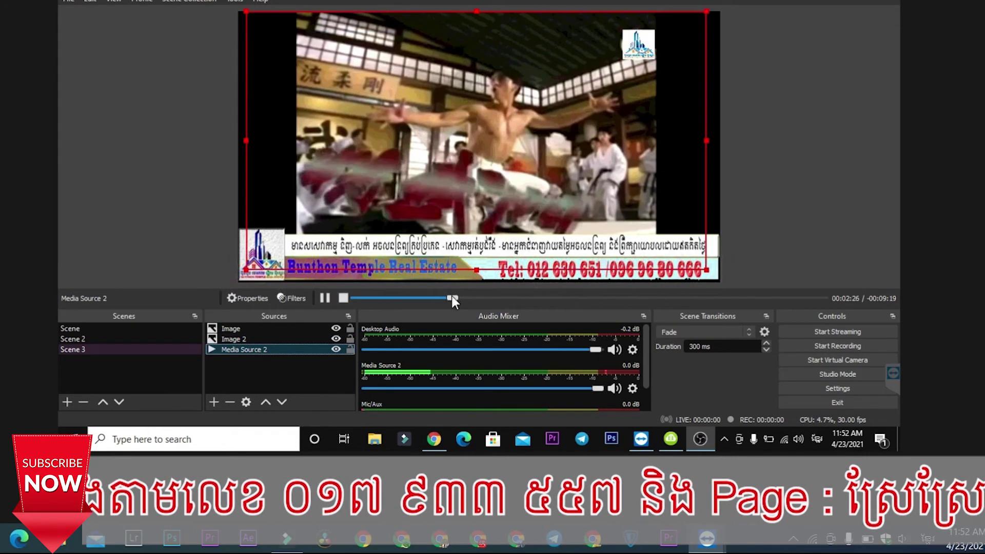
{"action": "left_click", "coordinate": [343, 298]}
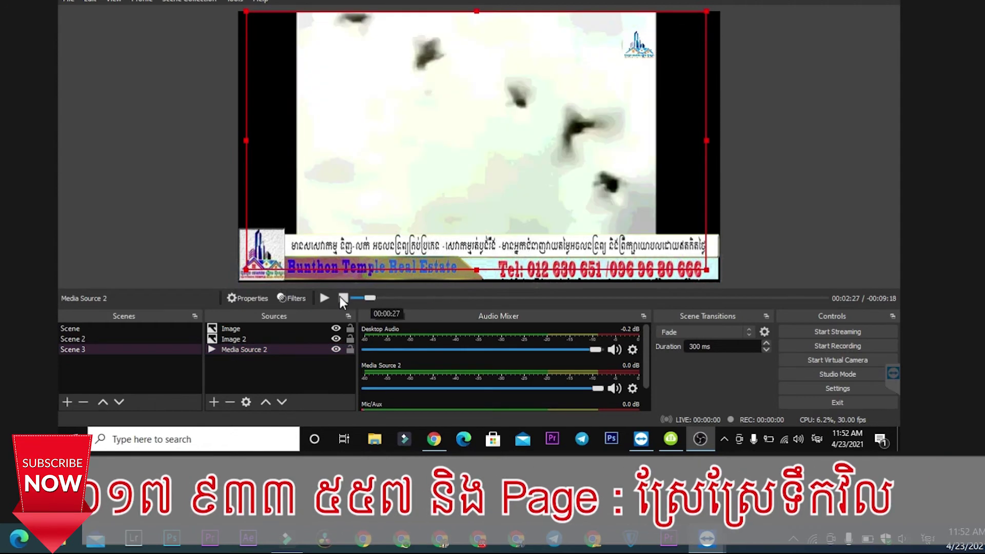
{"action": "left_click", "coordinate": [320, 298]}
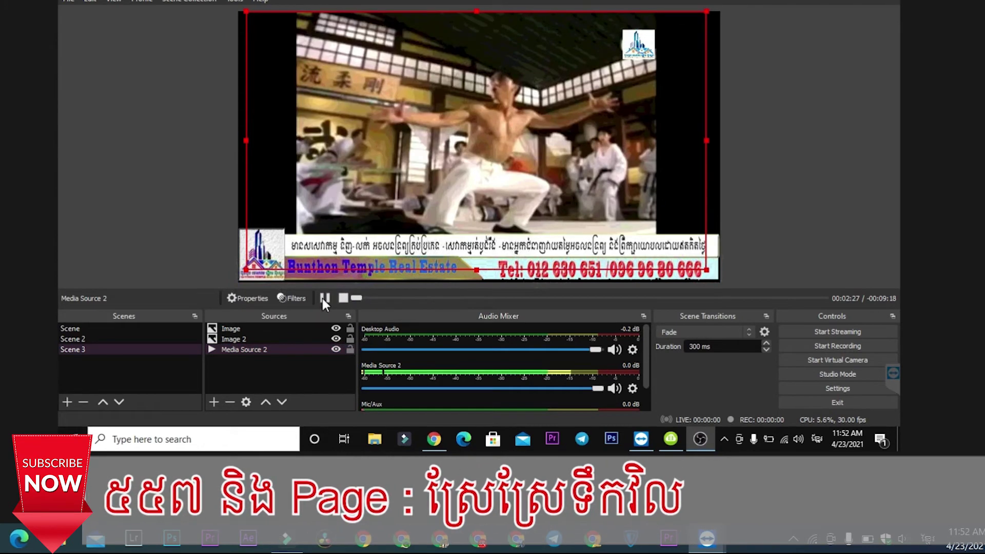
{"action": "left_click", "coordinate": [330, 299]}
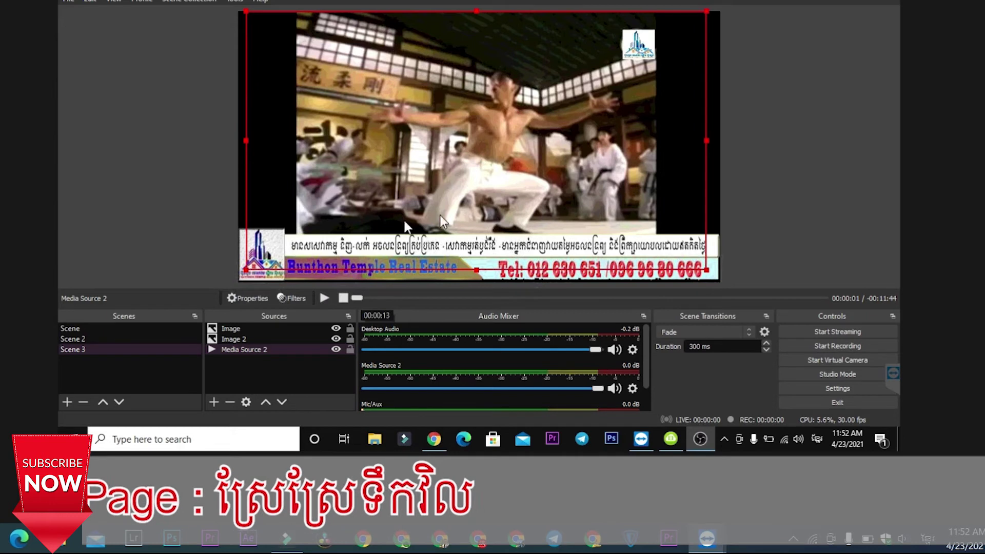
Step: Open the Stream settings for Facebook Live and clear the existing stream key
{"action": "left_click", "coordinate": [835, 388]}
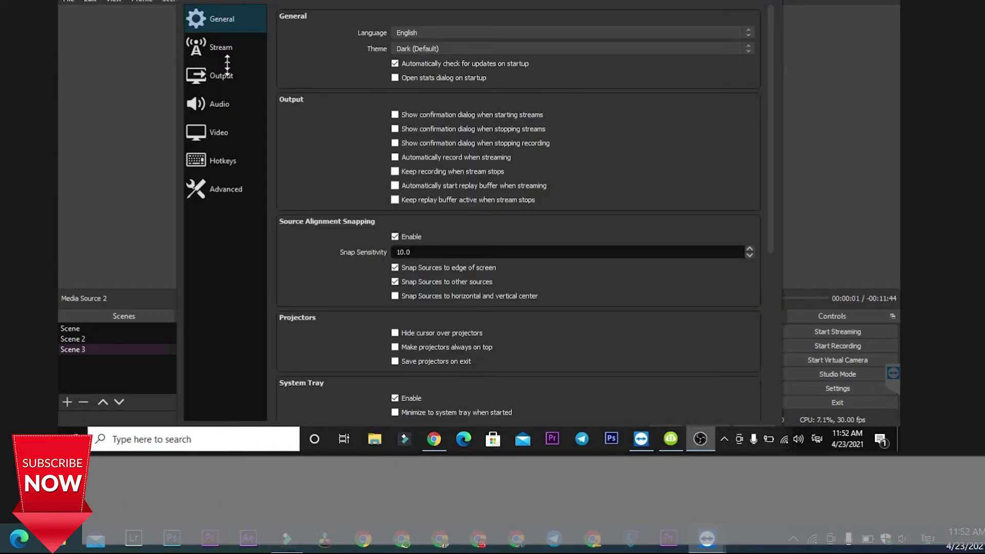
{"action": "left_click", "coordinate": [222, 47]}
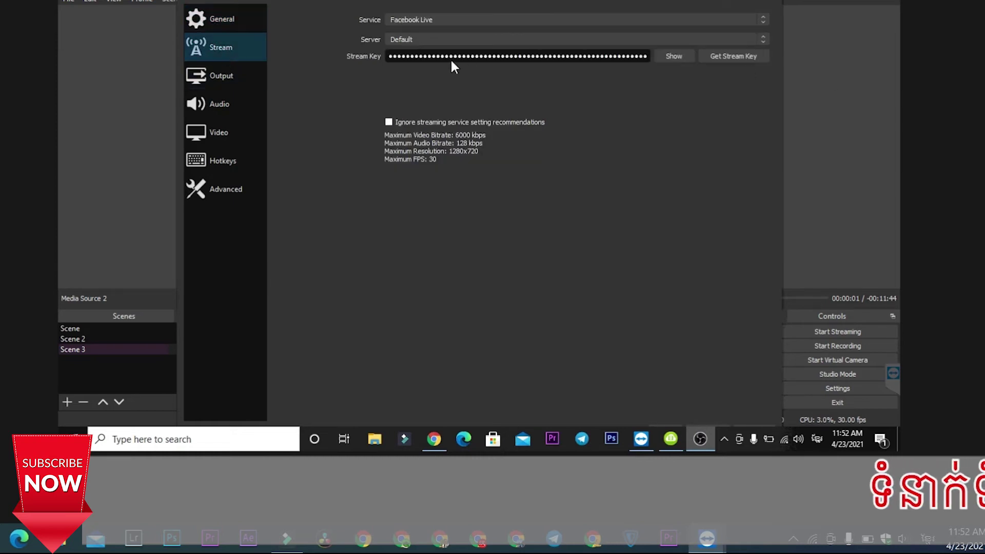
{"action": "left_click", "coordinate": [421, 56]}
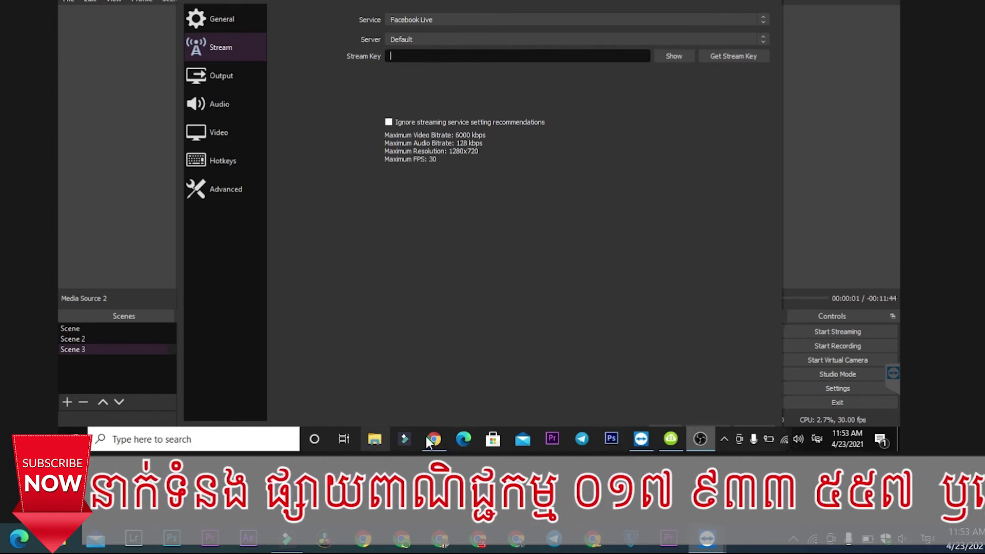
Step: Switch to the Facebook Live Producer page in Chrome and copy its stream key
{"action": "mouse_move", "coordinate": [432, 441]}
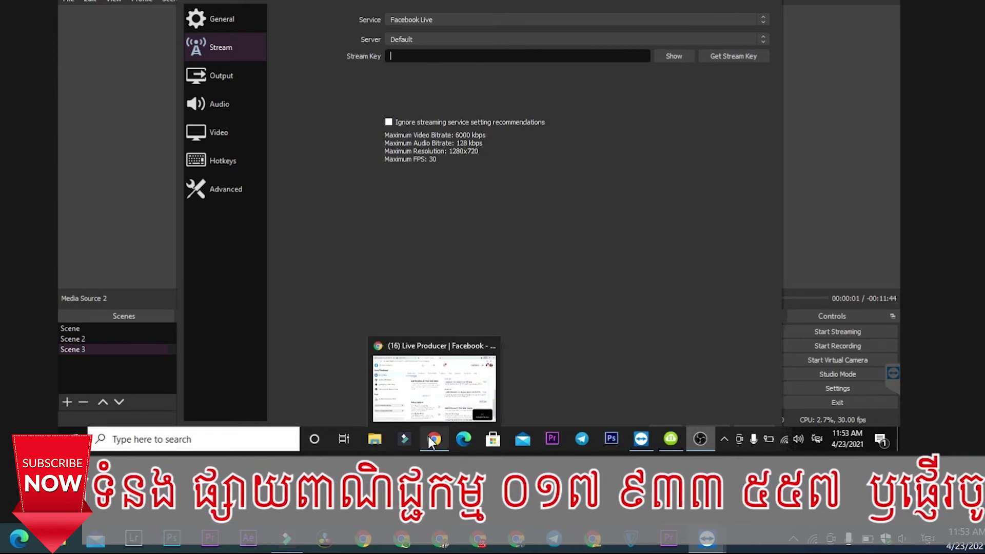
{"action": "left_click", "coordinate": [430, 403]}
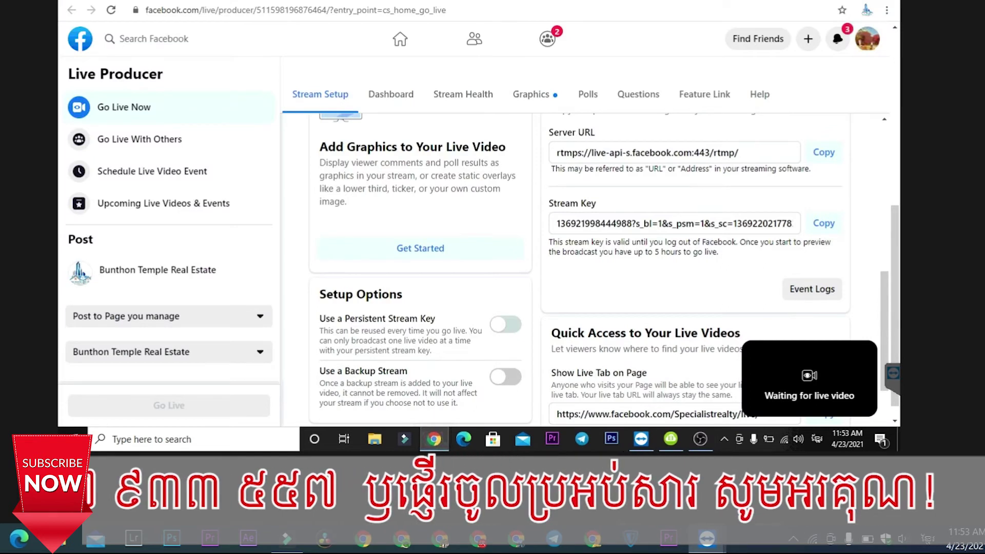
{"action": "left_click", "coordinate": [826, 225]}
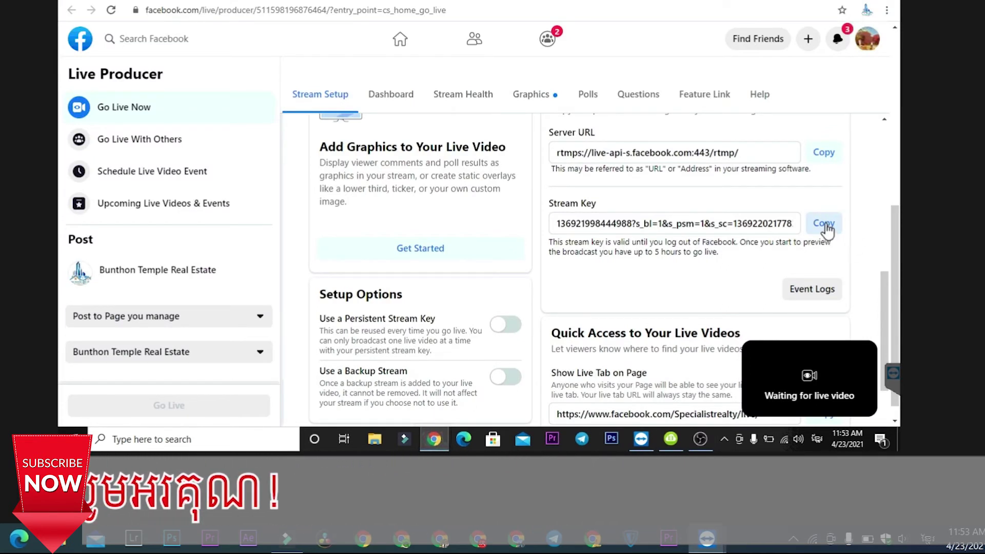
{"action": "left_click", "coordinate": [826, 226]}
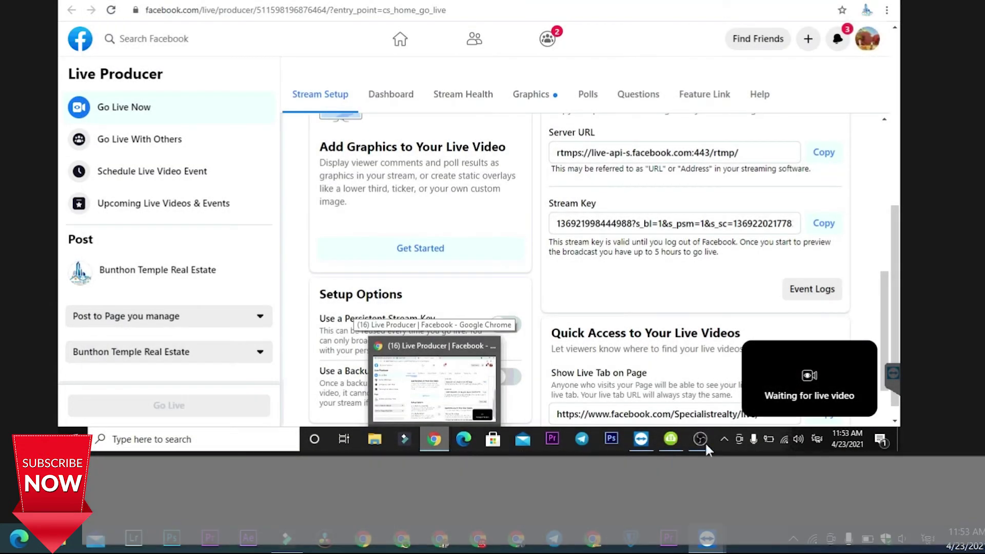
Step: Switch to OBS and paste the copied Facebook stream key into the Stream Key field of the Stream settings
{"action": "mouse_move", "coordinate": [703, 438]}
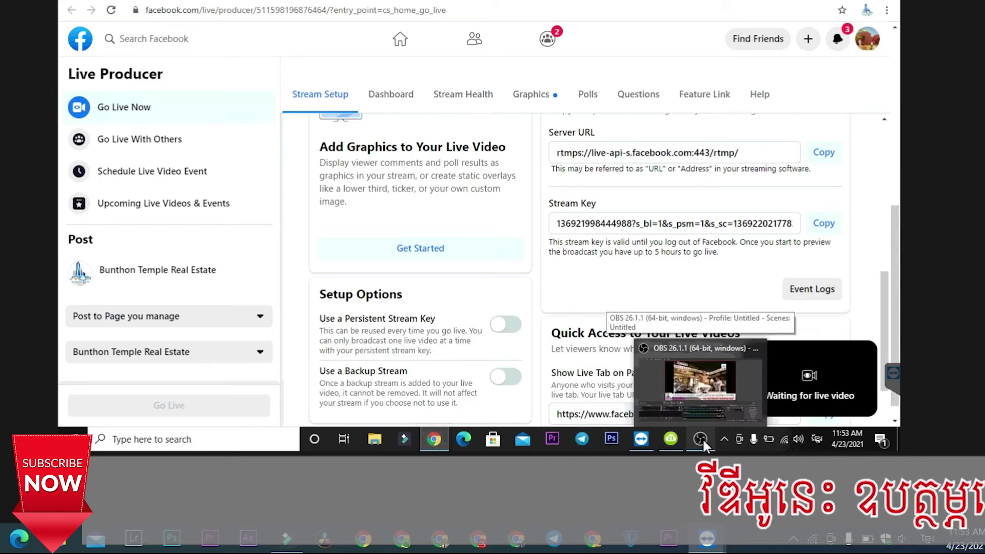
{"action": "left_click", "coordinate": [703, 437]}
{"action": "left_click", "coordinate": [416, 52]}
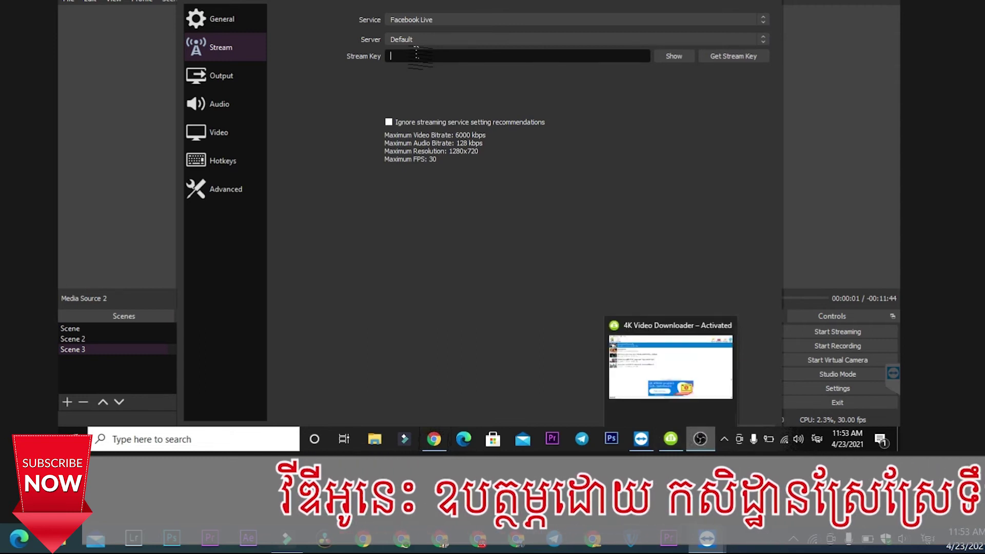
{"action": "key", "text": "ctrl+v"}
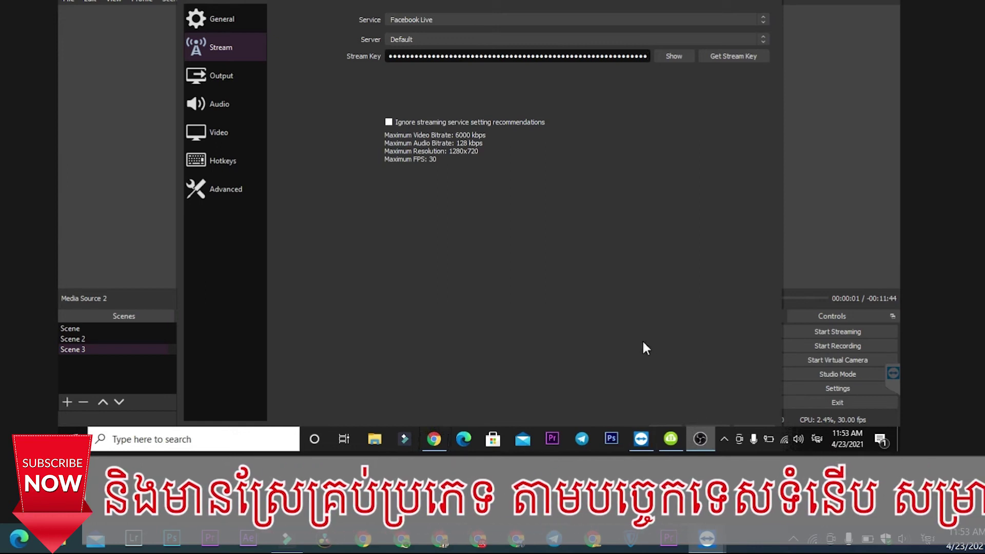
{"action": "left_click", "coordinate": [632, 55]}
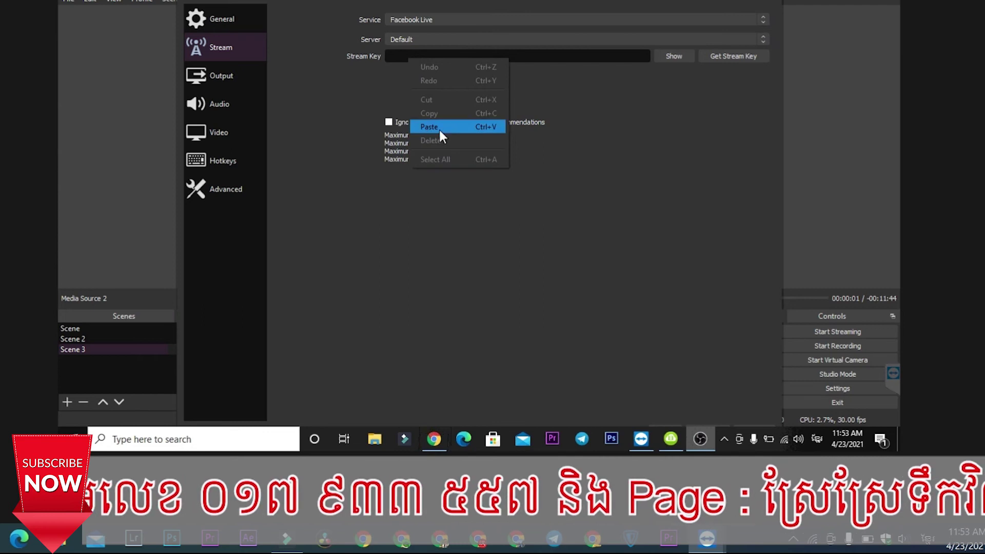
{"action": "left_click", "coordinate": [488, 126]}
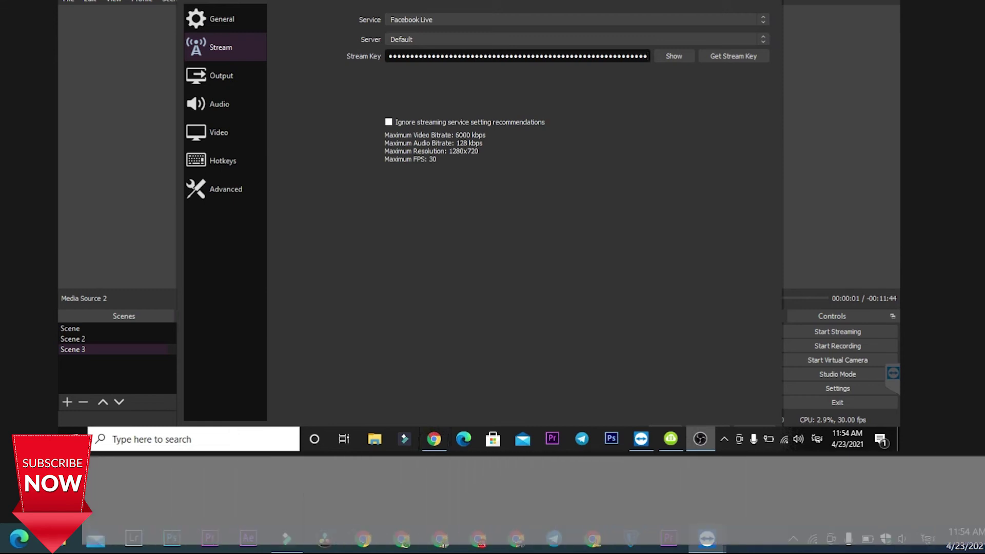
Step: Move the Settings window up to reach its confirmation controls, apply the stream settings and close the window
{"action": "left_click_drag", "start_coordinate": [514, 44], "coordinate": [496, 0]}
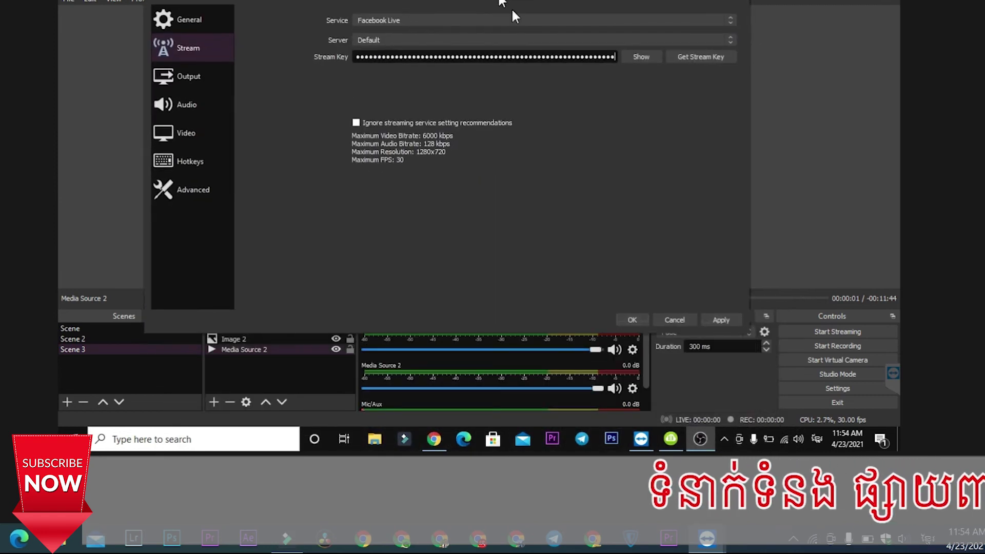
{"action": "left_click", "coordinate": [720, 318]}
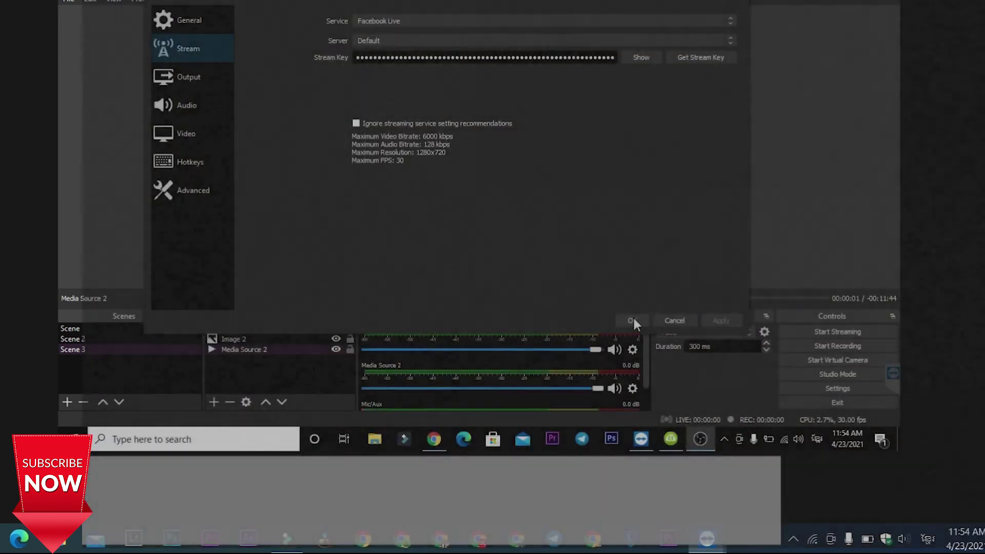
{"action": "left_click", "coordinate": [633, 320]}
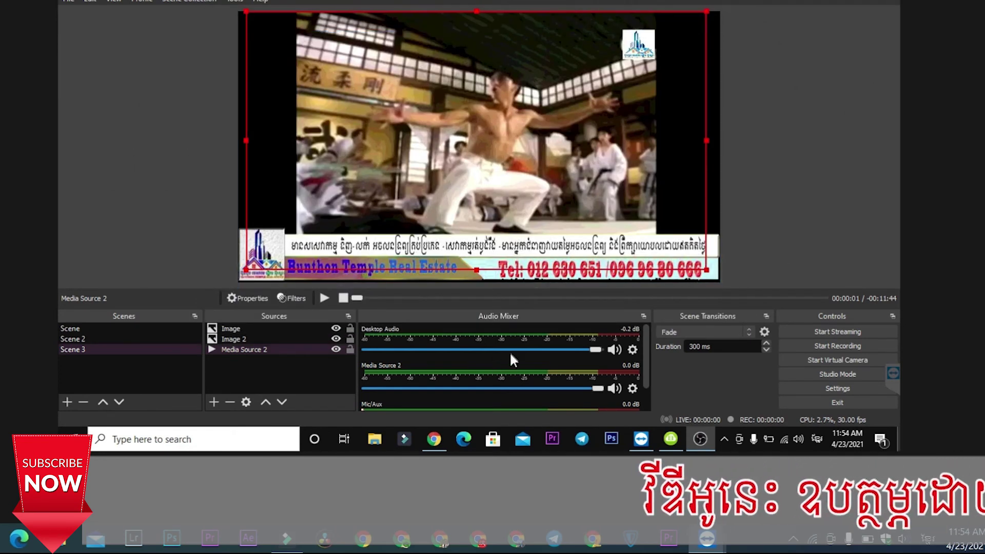
Step: Start streaming from OBS and go live with the incoming video on the Facebook Live Producer page in Chrome
{"action": "left_click", "coordinate": [833, 334]}
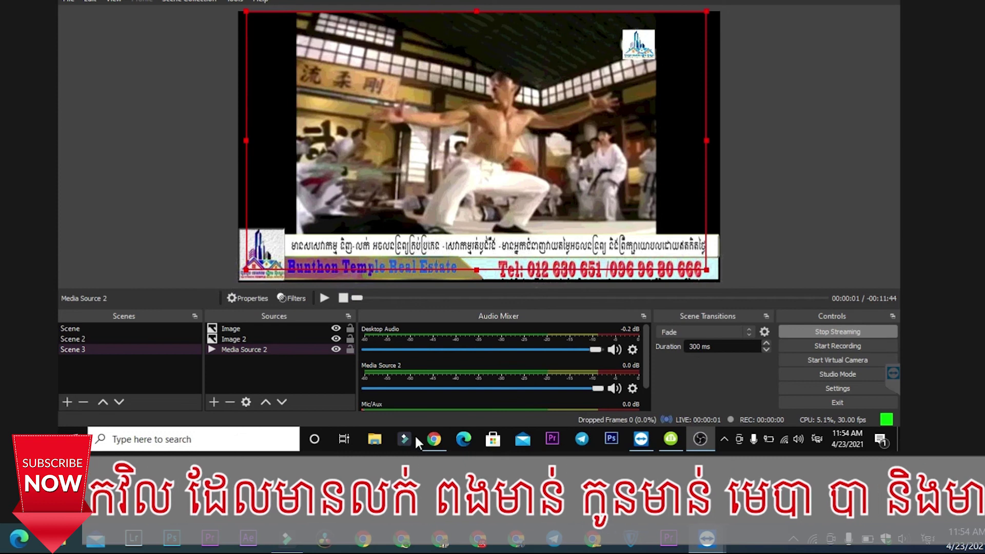
{"action": "left_click", "coordinate": [432, 438]}
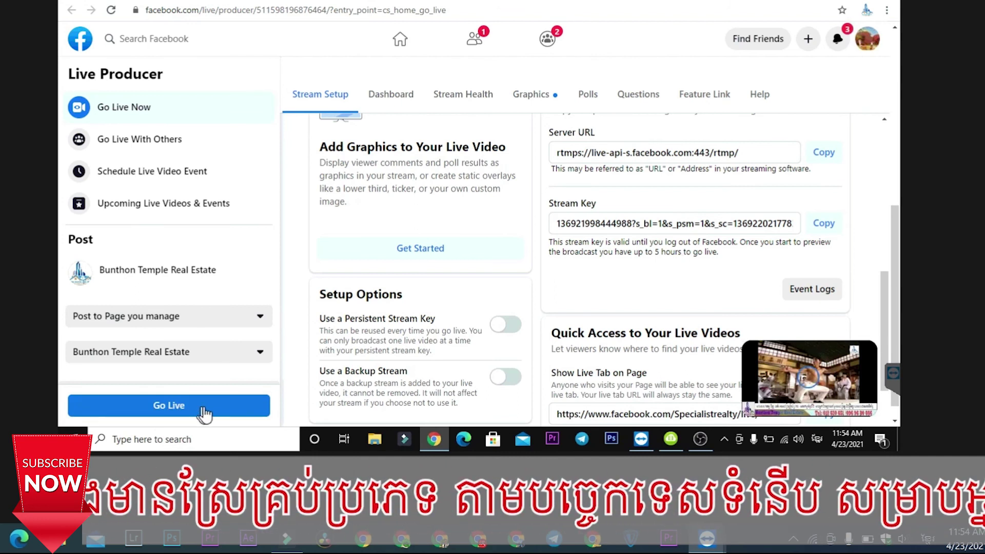
{"action": "left_click", "coordinate": [175, 406]}
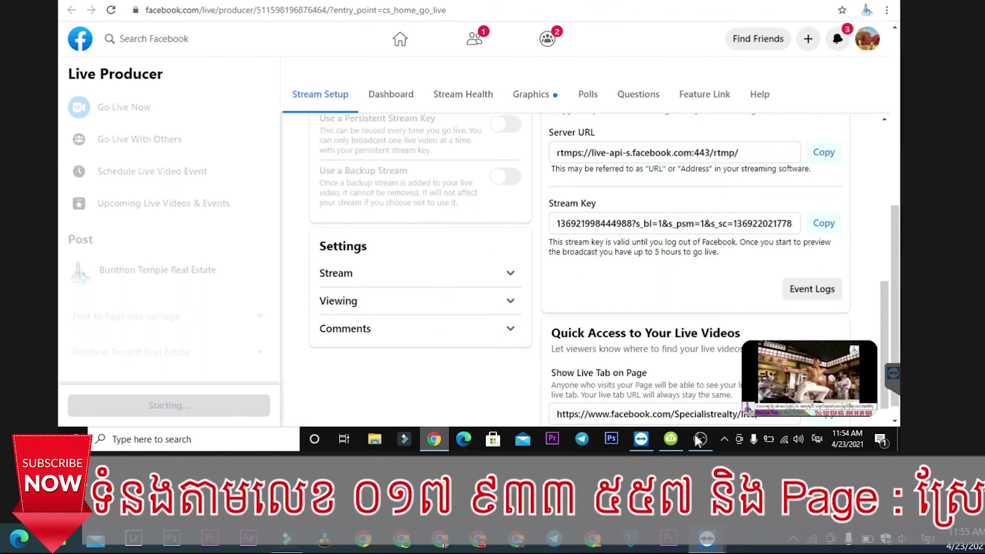
Step: Switch to OBS, resume playback of Media Source 2, and return to the Facebook Live Producer page in Chrome
{"action": "mouse_move", "coordinate": [703, 442]}
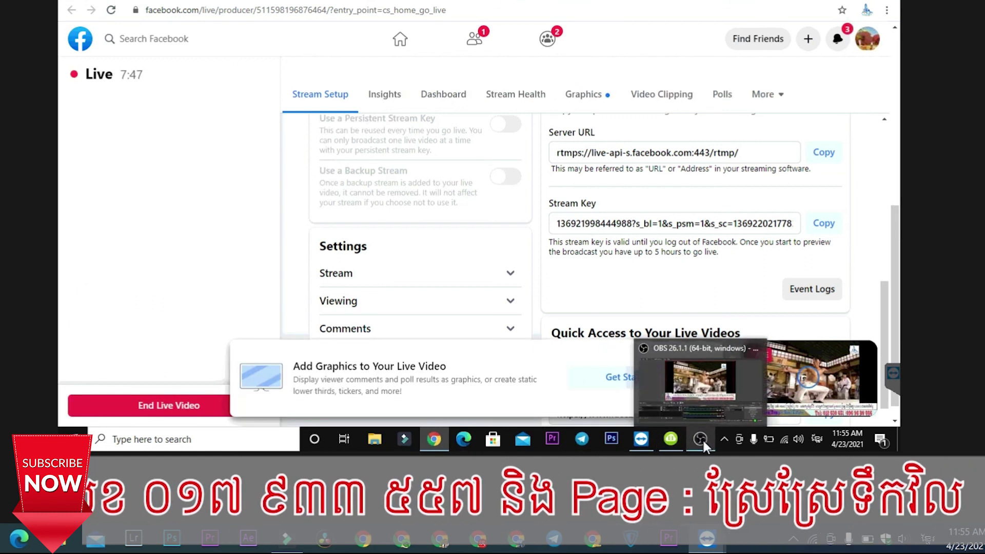
{"action": "left_click", "coordinate": [702, 439]}
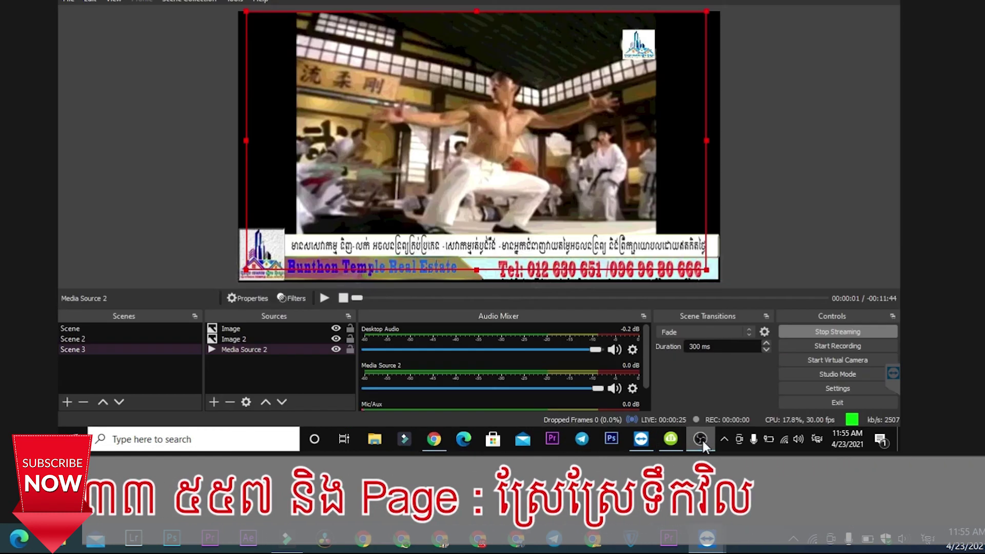
{"action": "left_click", "coordinate": [324, 297]}
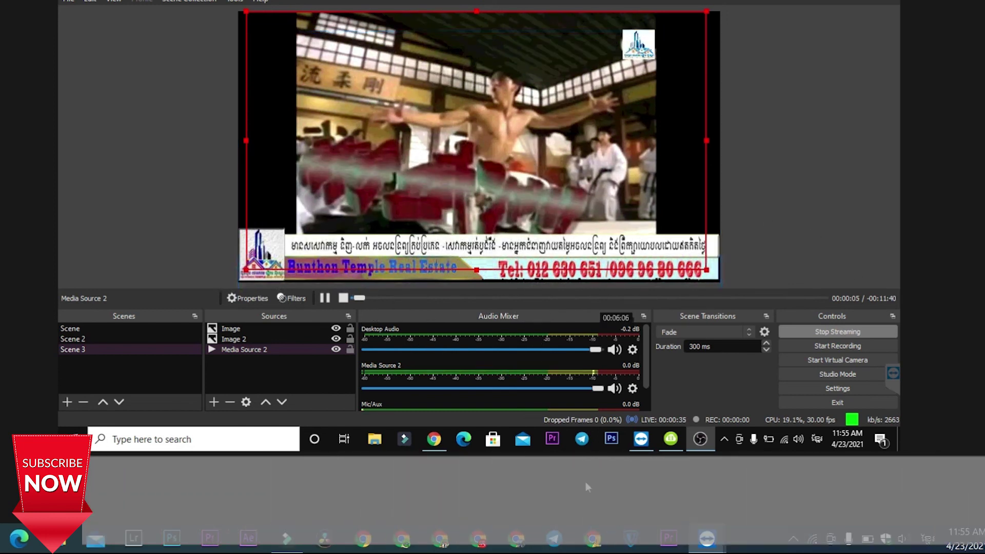
{"action": "left_click", "coordinate": [440, 440]}
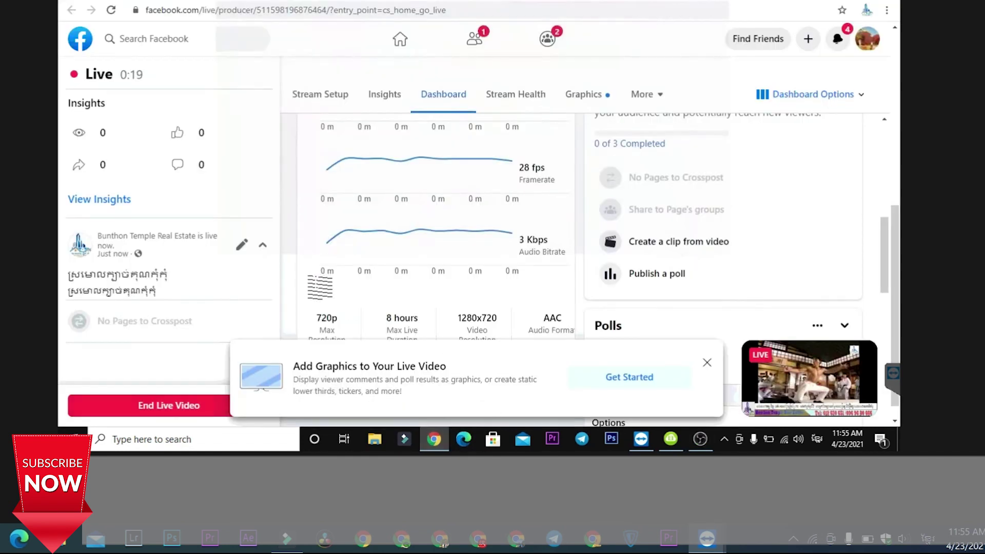